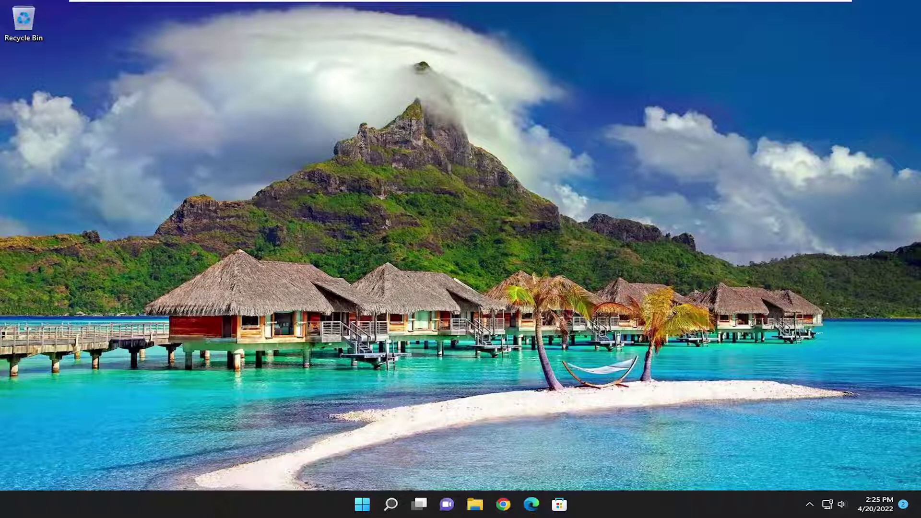
# Search for regedit and run Registry Editor as administrator, accepting the UAC prompt.
pyautogui.click(391, 505)
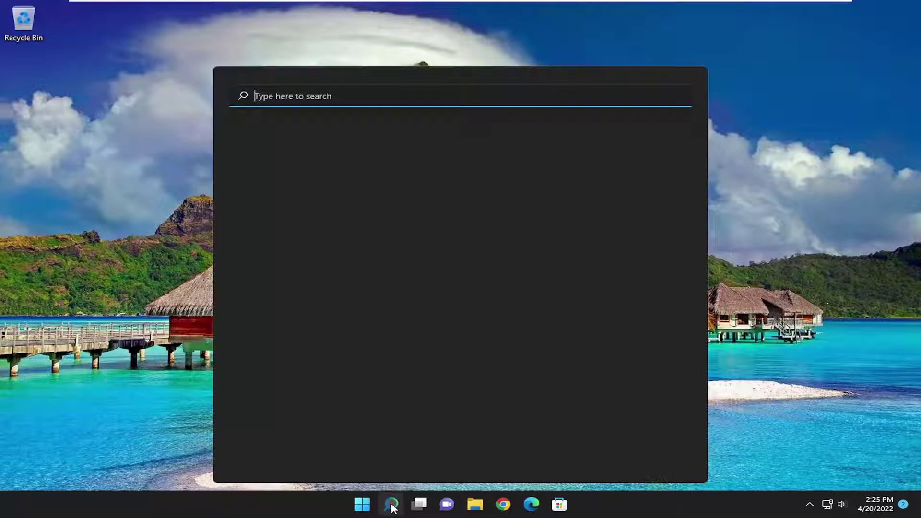
pyautogui.write('regedit')
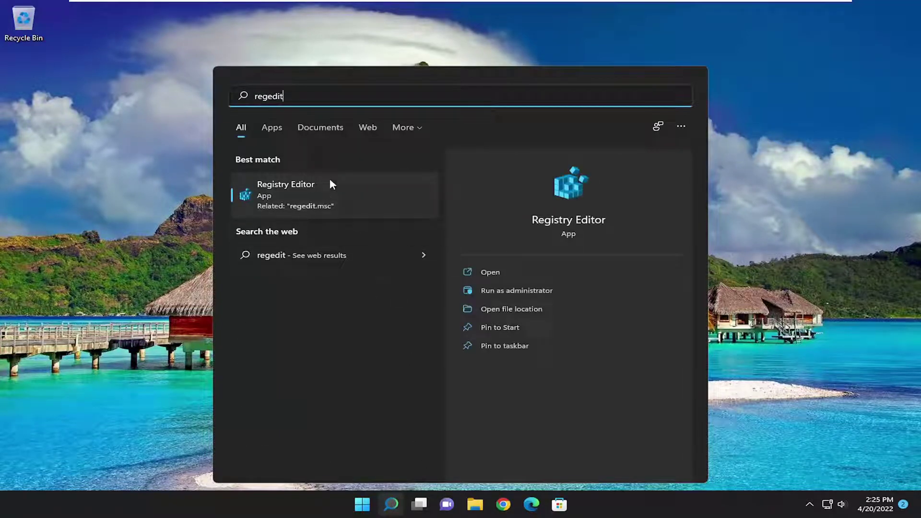
pyautogui.rightClick(282, 197)
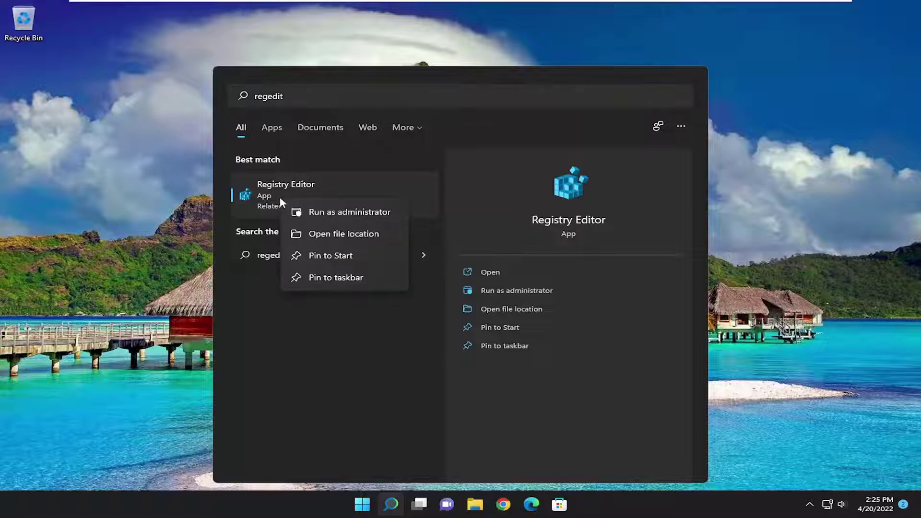
pyautogui.click(353, 212)
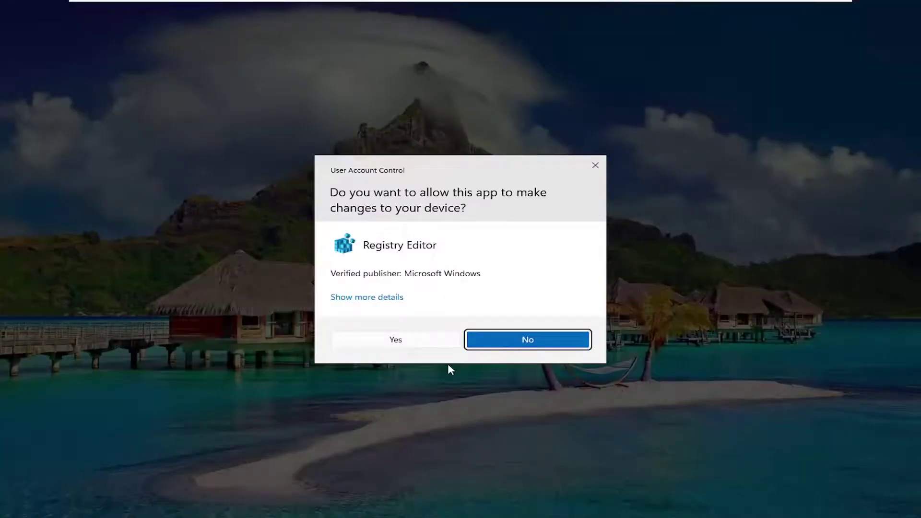
pyautogui.click(421, 344)
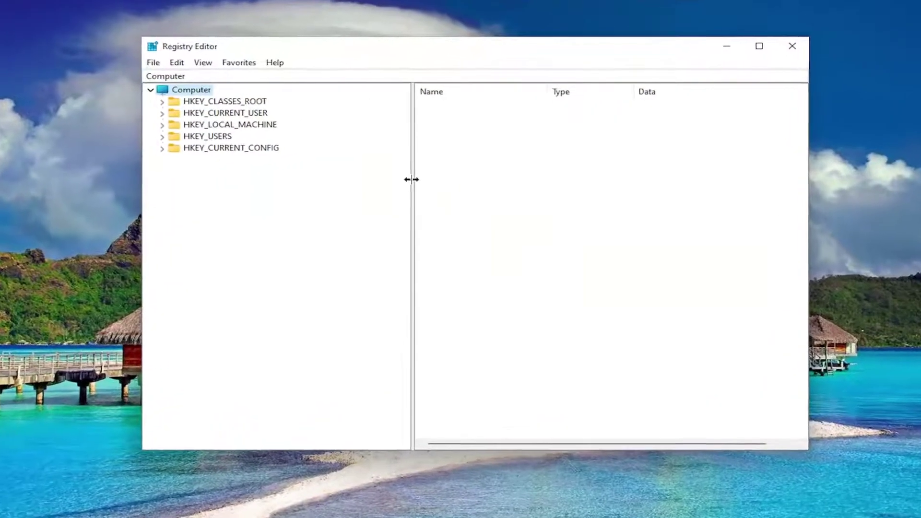
pyautogui.moveTo(406, 180); pyautogui.dragTo(313, 182)
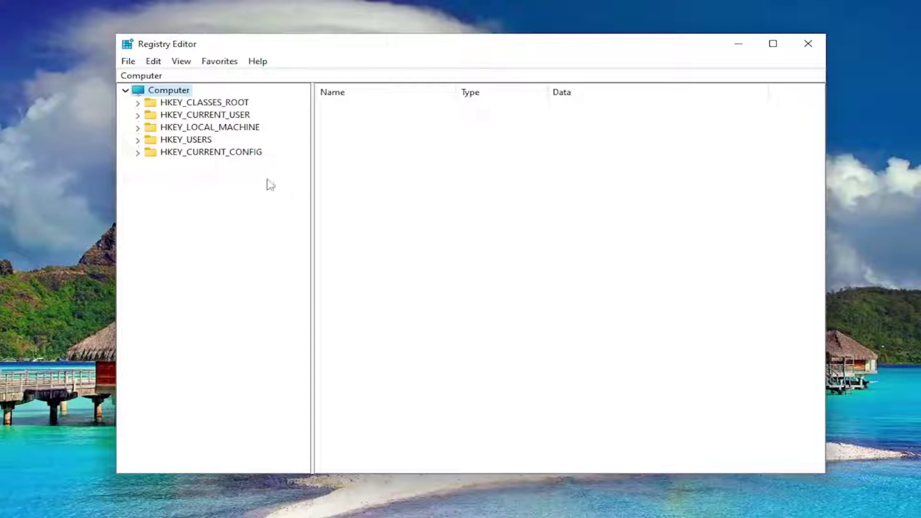
pyautogui.click(134, 67)
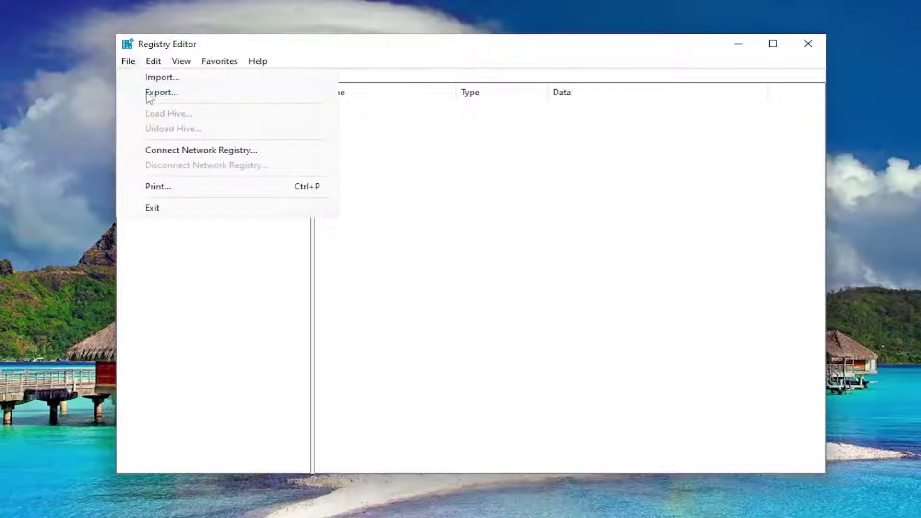
pyautogui.click(154, 94)
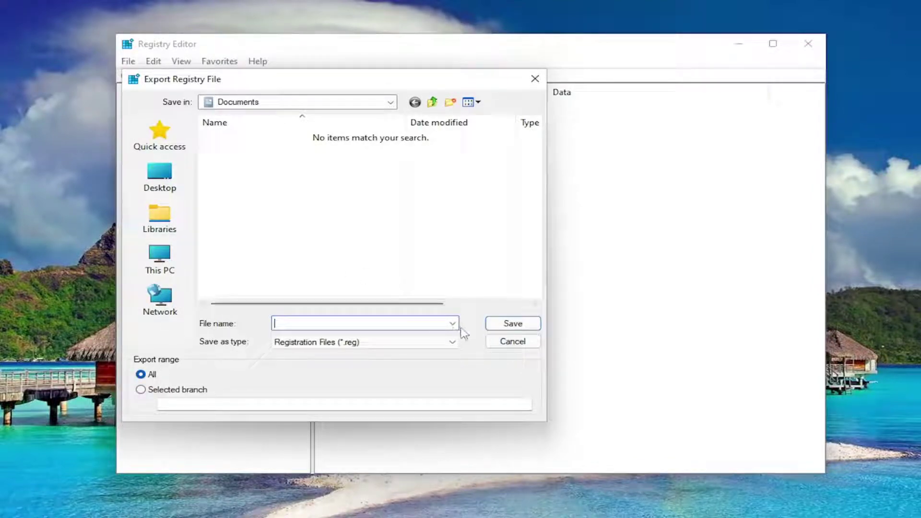
pyautogui.click(512, 343)
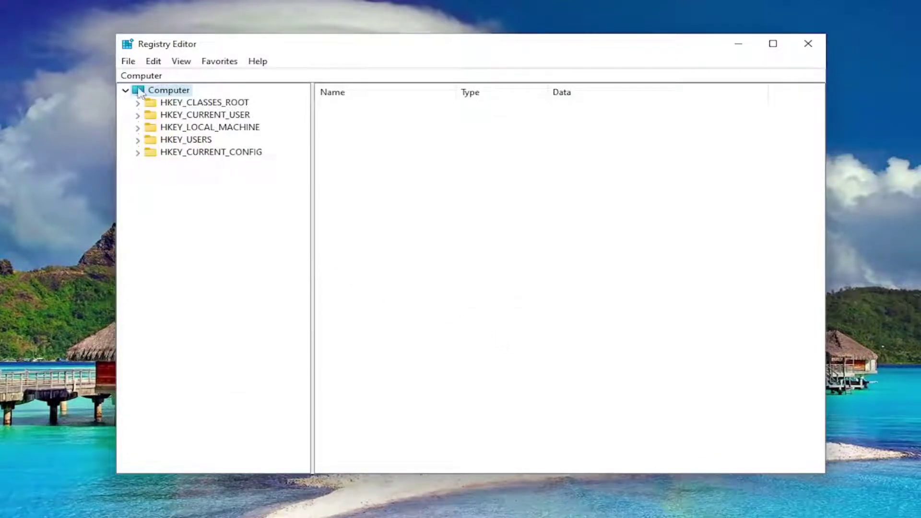
pyautogui.click(130, 61)
pyautogui.click(153, 78)
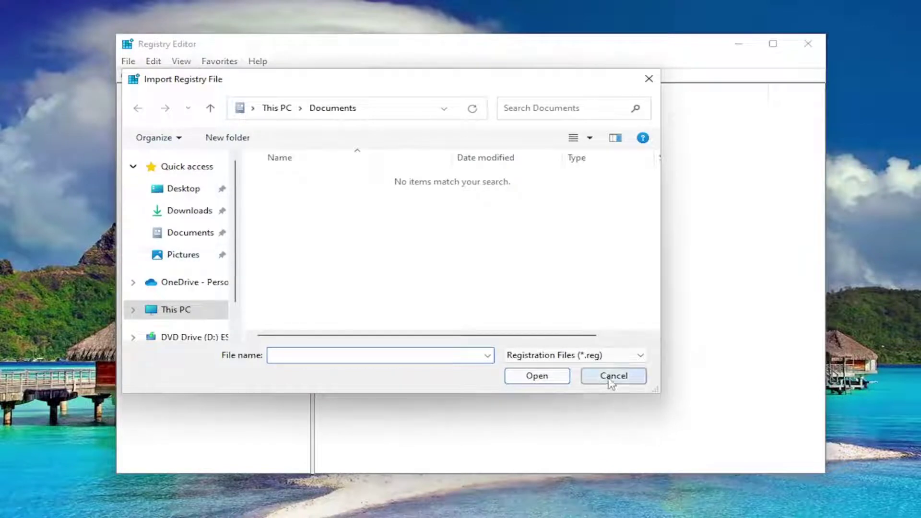
pyautogui.click(613, 377)
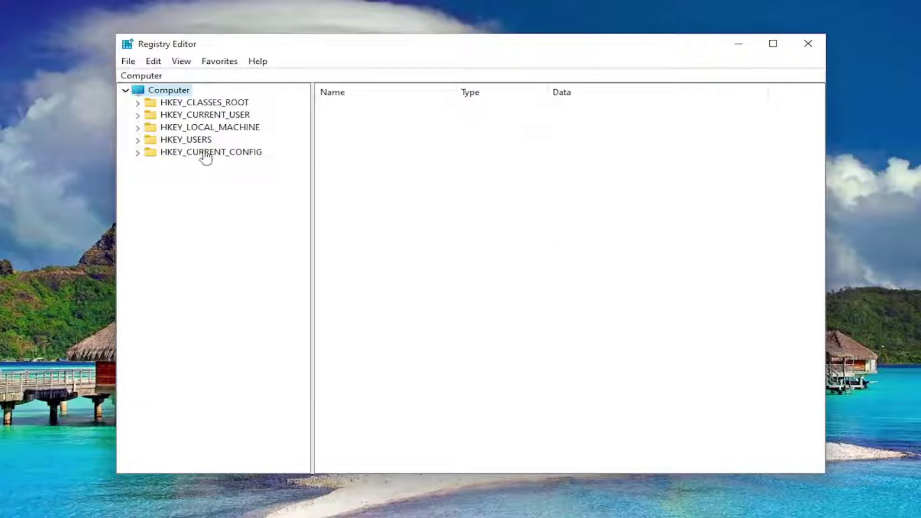
# Expand HKEY_CLASSES_ROOT and jump to its Folder key by typing 'folder' in the tree.
pyautogui.doubleClick(207, 102)
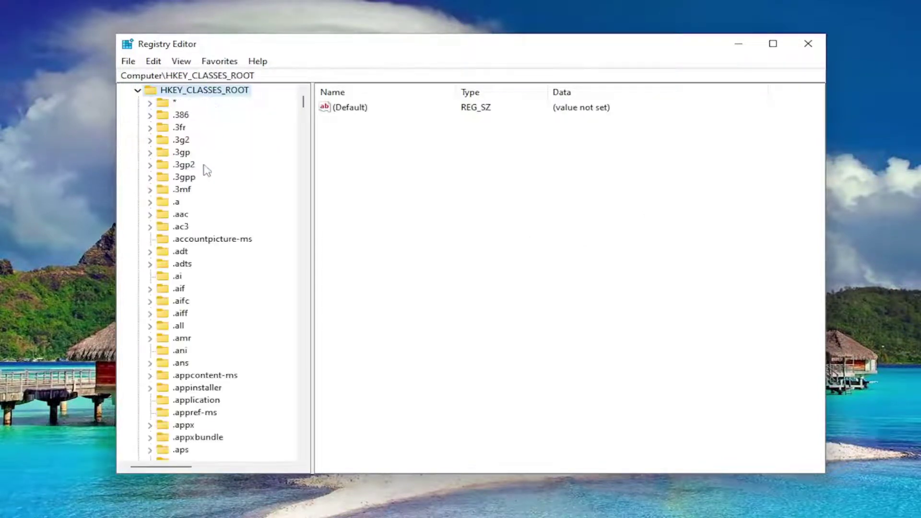
pyautogui.scroll(-7, 214, 214)
pyautogui.scroll(-4, 214, 237)
pyautogui.scroll(-1, 212, 237)
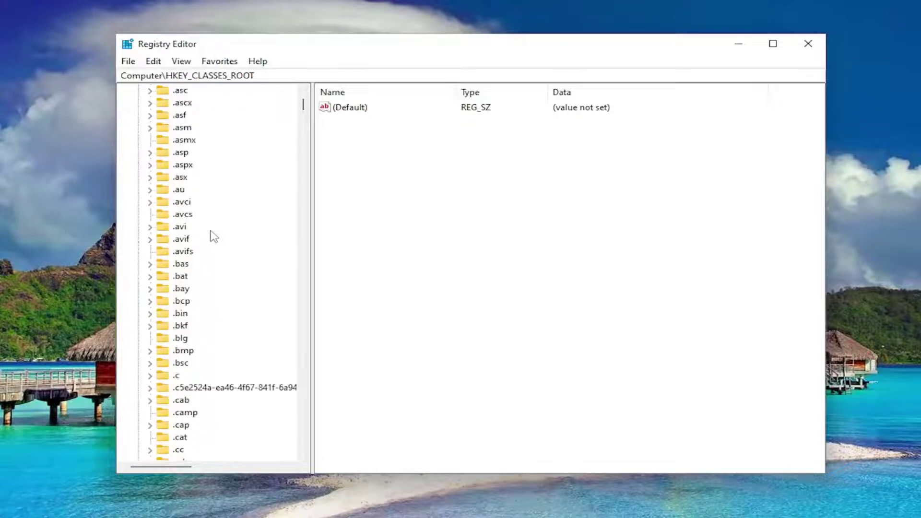
pyautogui.scroll(-6, 205, 238)
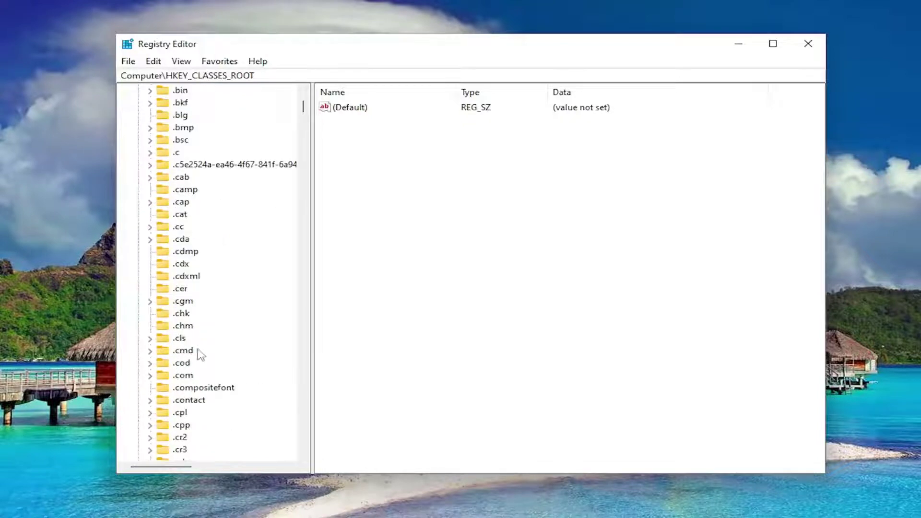
pyautogui.click(182, 300)
pyautogui.write('folder')
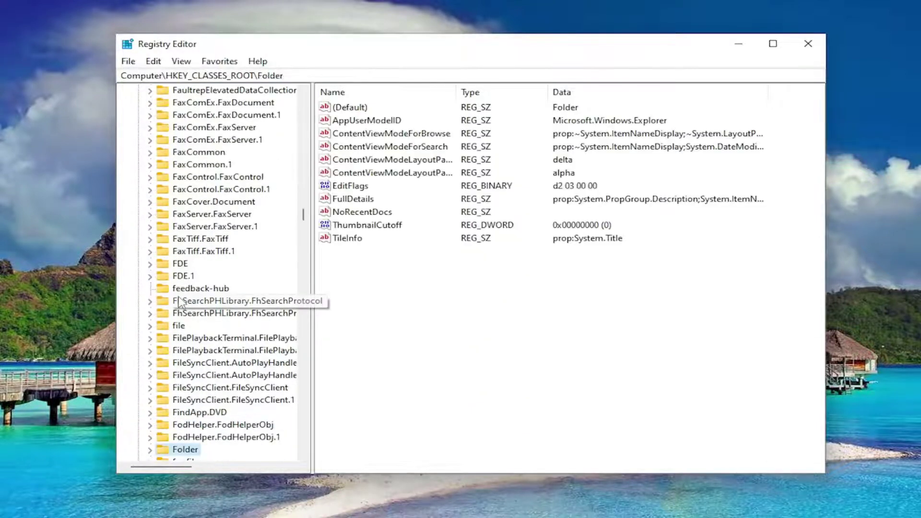
pyautogui.scroll(-1, 178, 302)
pyautogui.scroll(-1, 177, 302)
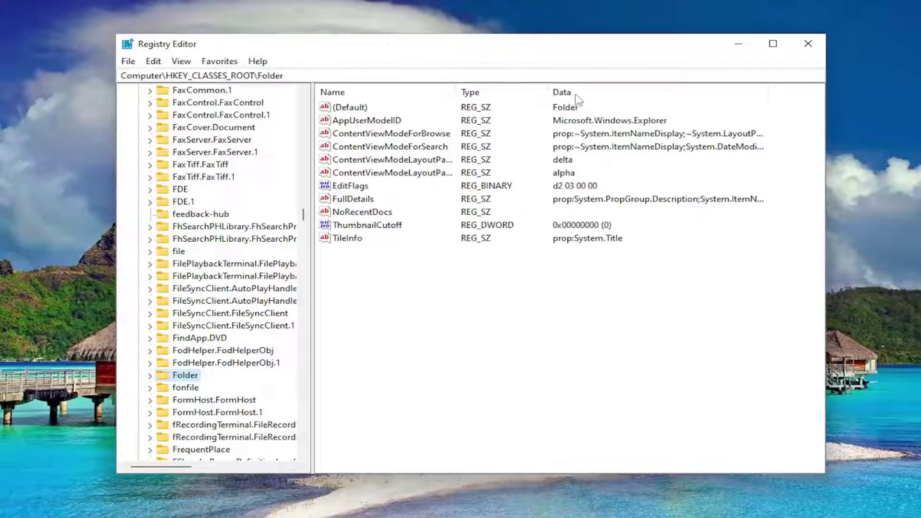
# Check that the Folder key's (Default) value data reads 'Folder' and close it unchanged.
pyautogui.doubleClick(348, 108)
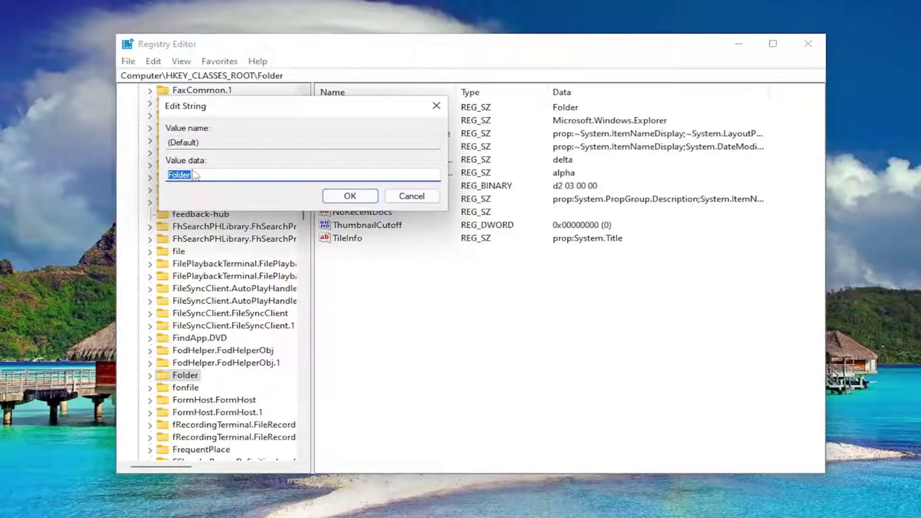
pyautogui.press('End')
pyautogui.hotkey('ctrl', 'a')
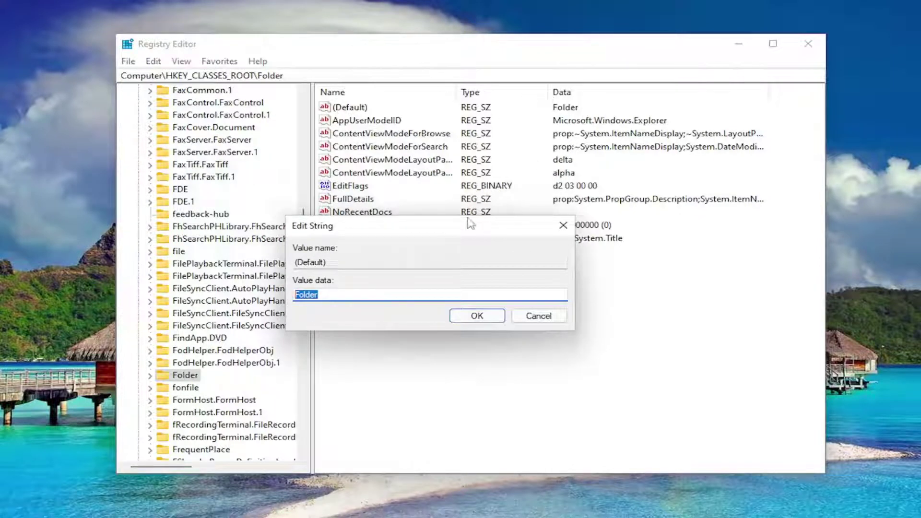
pyautogui.click(318, 293)
pyautogui.click(477, 317)
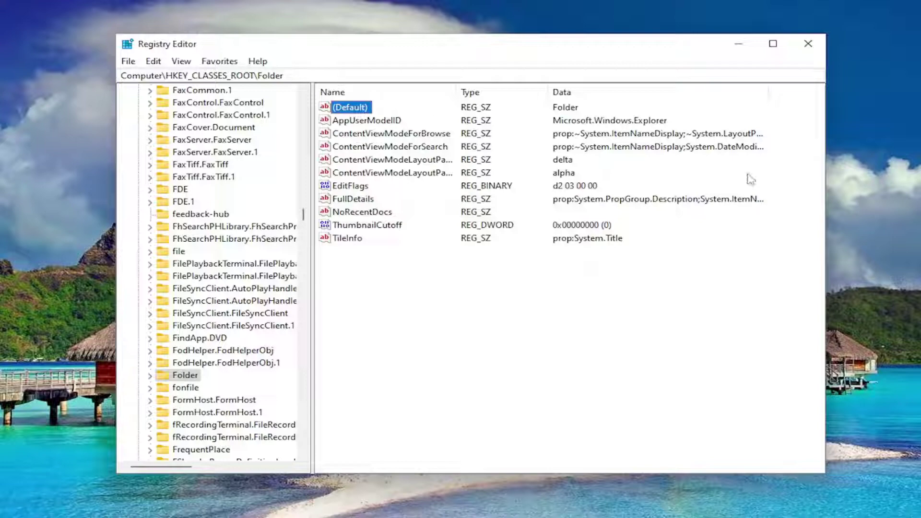
pyautogui.scroll(8, 295, 238)
pyautogui.scroll(3, 298, 217)
pyautogui.moveTo(302, 214); pyautogui.dragTo(305, 93)
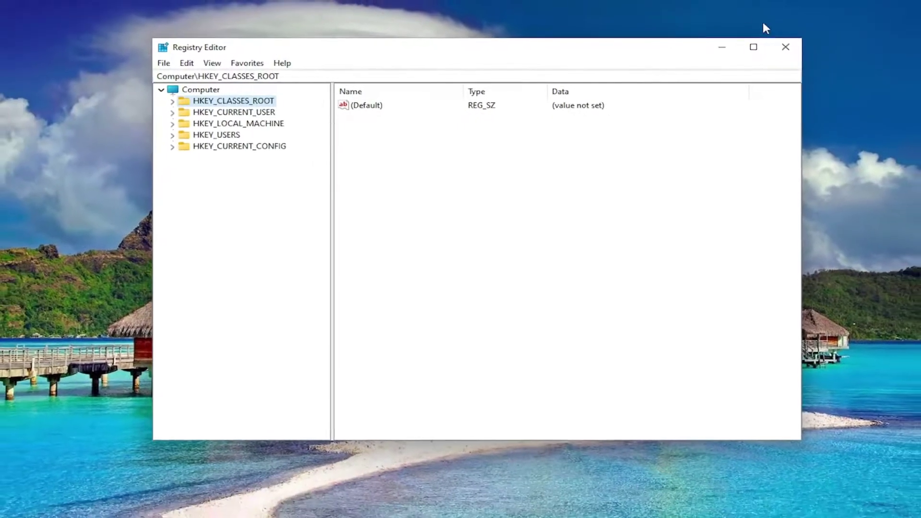
# Close the Registry Editor window.
pyautogui.click(785, 47)
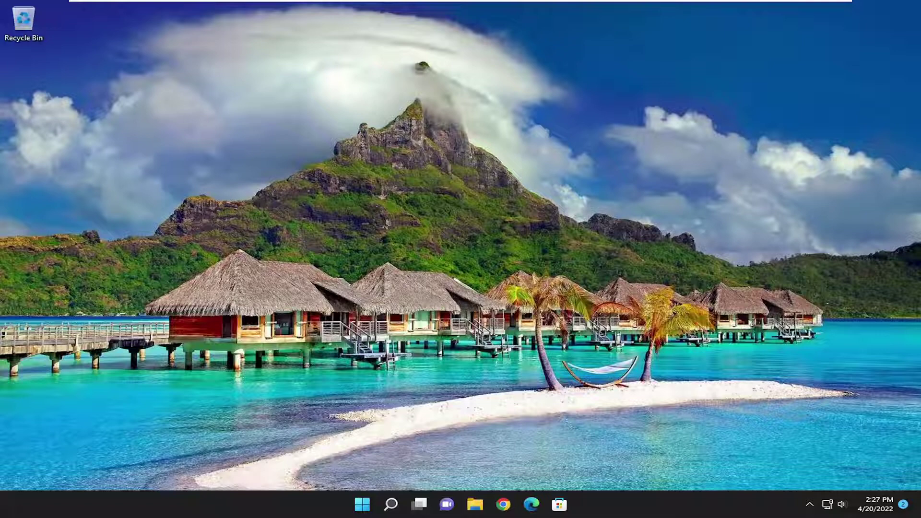
# Search for cmd, run Command Prompt as administrator, and reposition its window.
pyautogui.click(389, 506)
pyautogui.write('cmd')
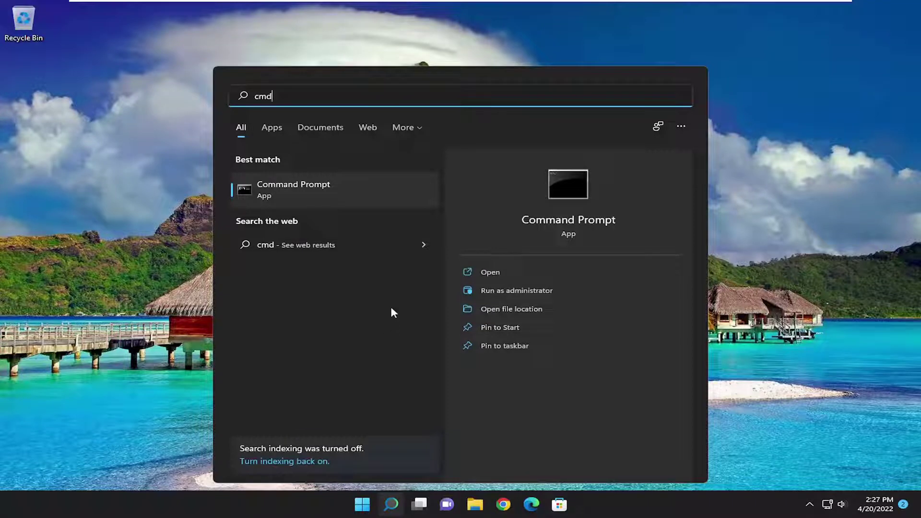
pyautogui.rightClick(305, 188)
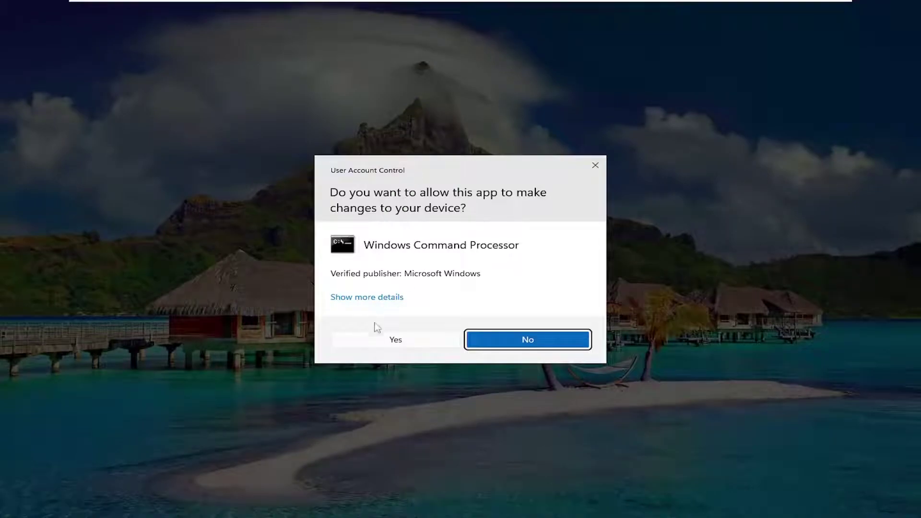
pyautogui.click(397, 340)
pyautogui.moveTo(396, 25); pyautogui.dragTo(554, 96)
pyautogui.write('s')
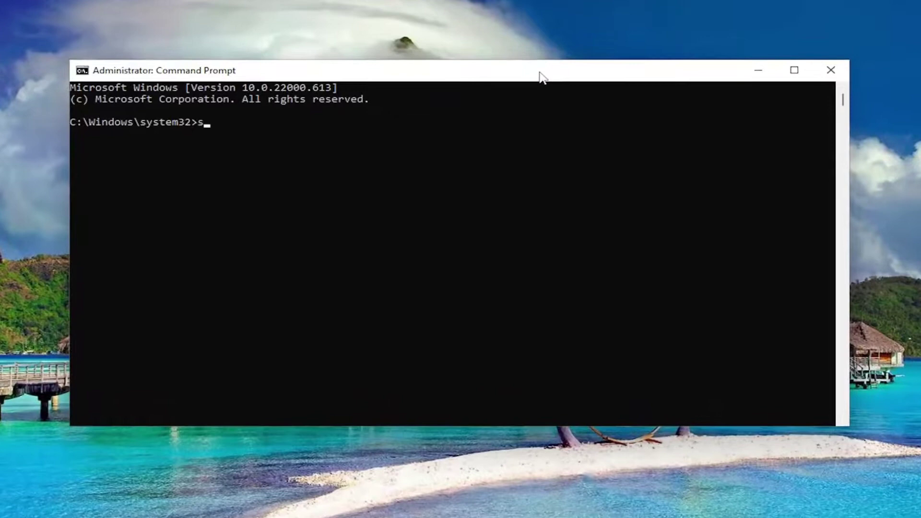
pyautogui.write('fc')
pyautogui.write(' /scannow')
# Run sfc /scannow and let verification reach 100% with no integrity violations.
pyautogui.press('Return')
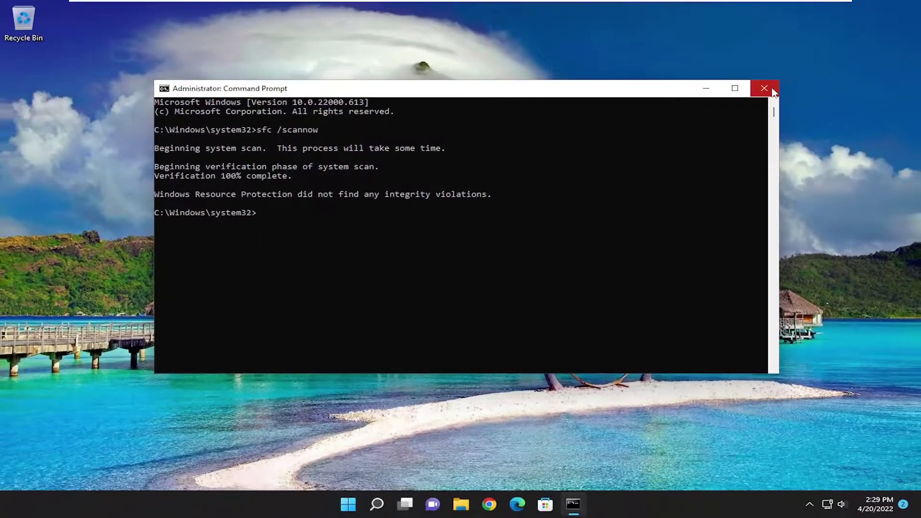
# Close Command Prompt and restart Windows from the Start button's right-click menu.
pyautogui.click(764, 87)
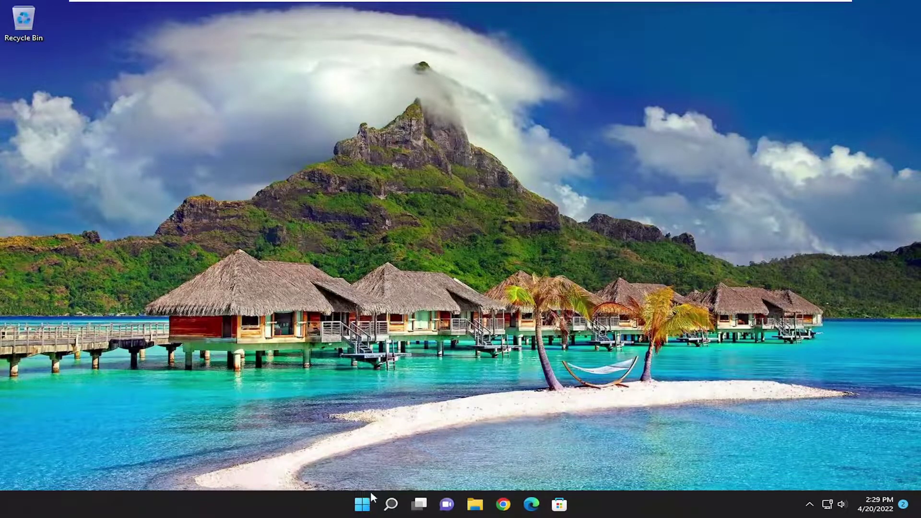
pyautogui.rightClick(363, 504)
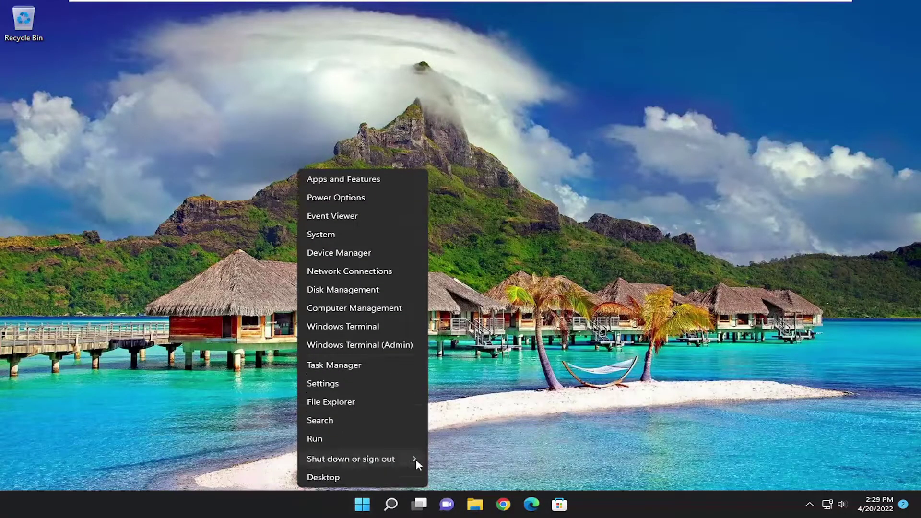
pyautogui.moveTo(351, 458)
pyautogui.click(448, 480)
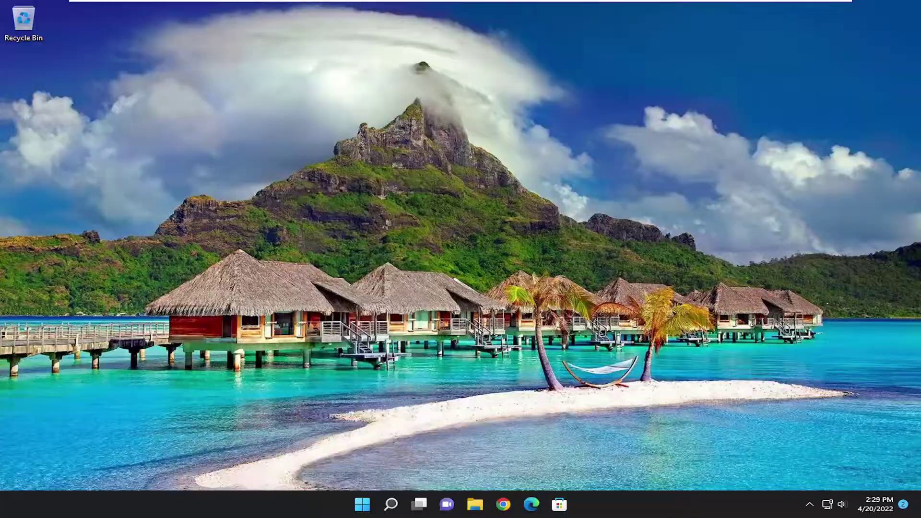